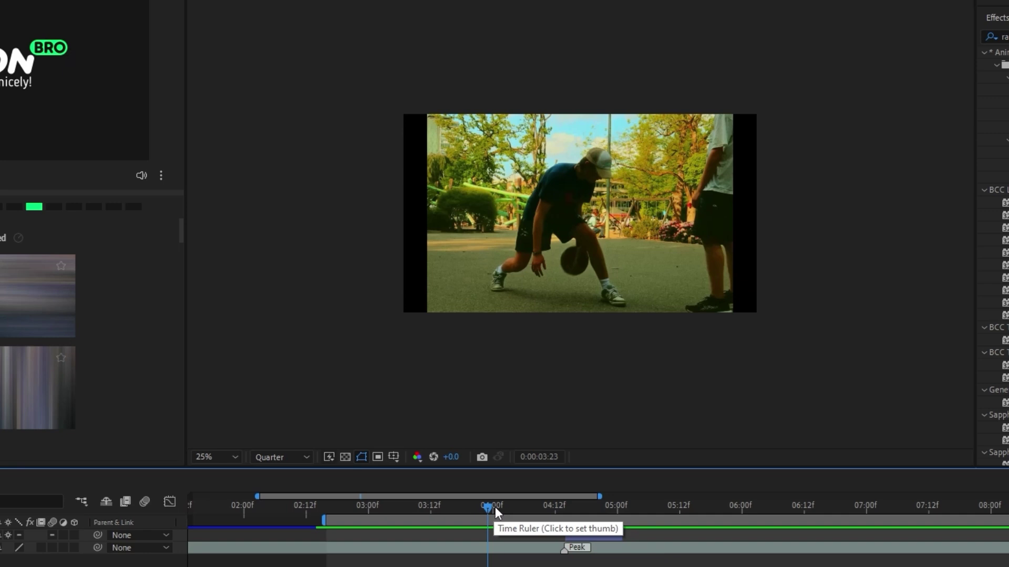
# - Preview the basketball clip and stop on a sharp frame near 04:10
pyautogui.press('space')
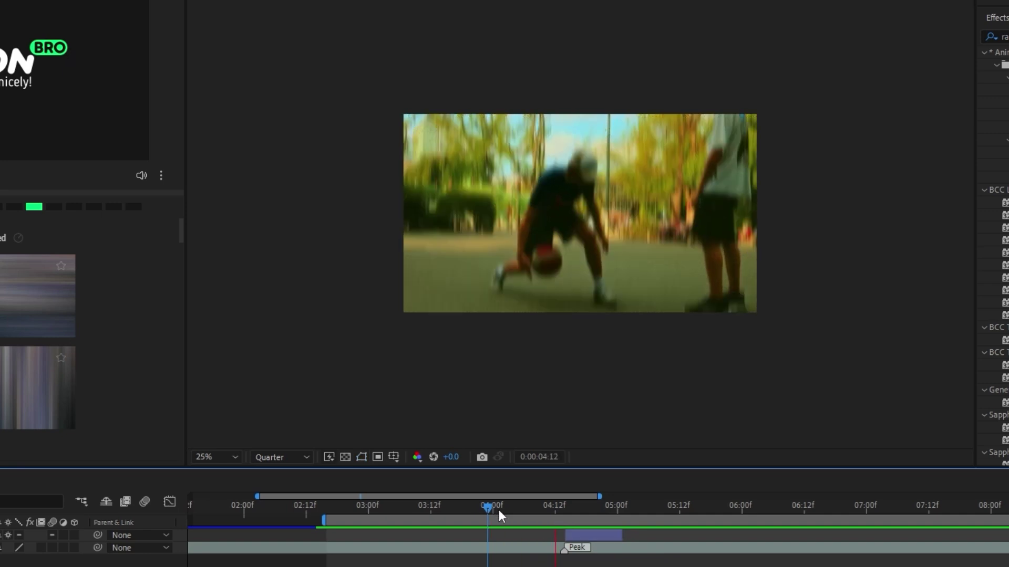
pyautogui.moveTo(499, 510); pyautogui.dragTo(543, 537)
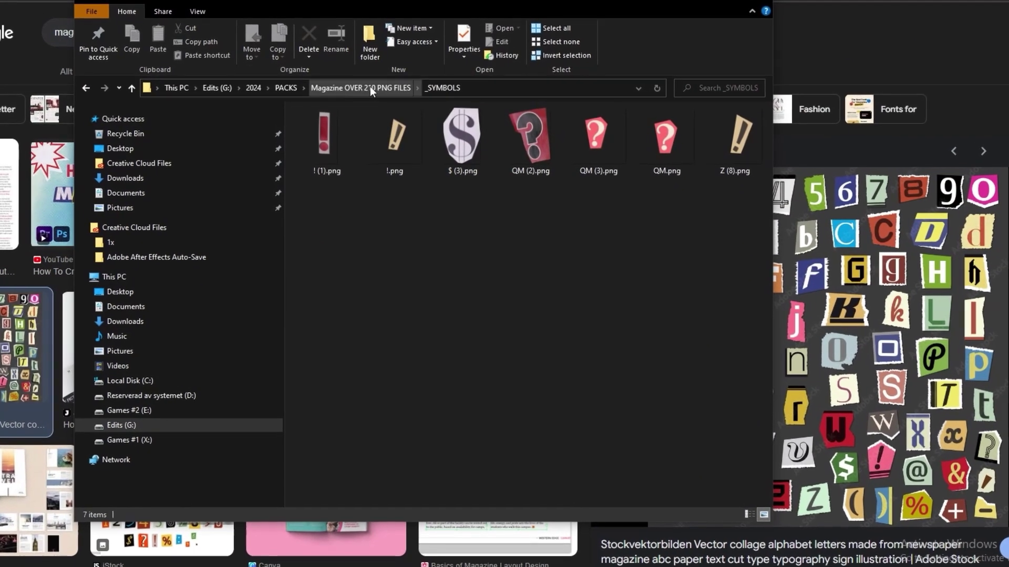
# - Browse the Magazine OVER 210 PNG FILES letter folders (_NUMBERS, L) and open the M folder
pyautogui.click(369, 87)
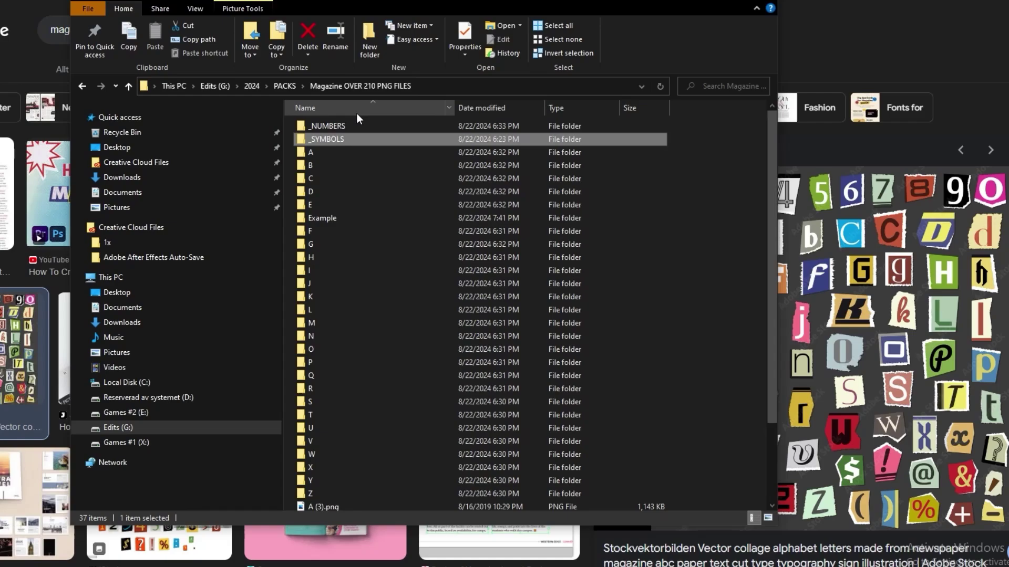
pyautogui.doubleClick(348, 122)
pyautogui.click(358, 86)
pyautogui.click(332, 312)
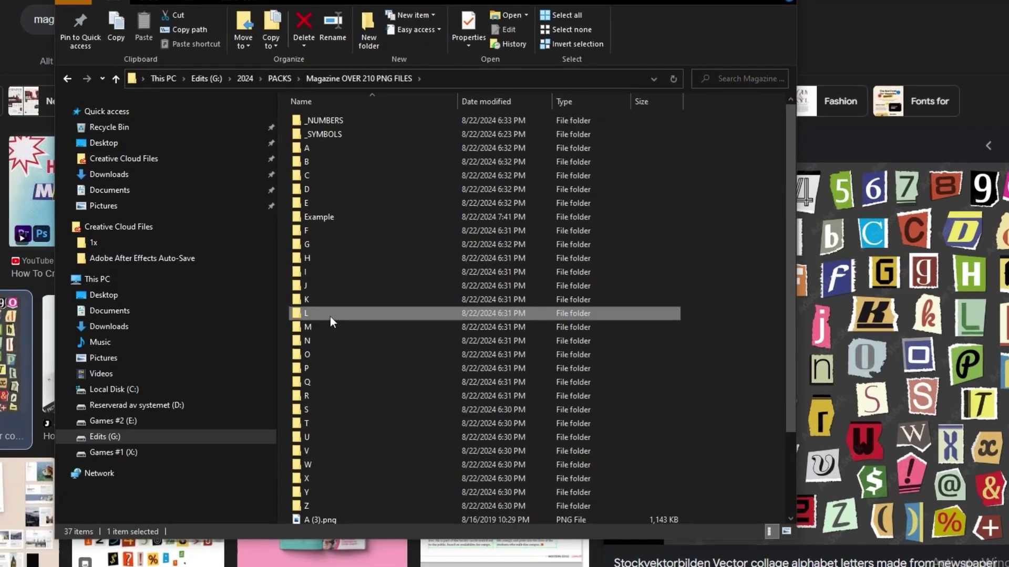
pyautogui.doubleClick(330, 316)
pyautogui.click(354, 78)
pyautogui.click(322, 327)
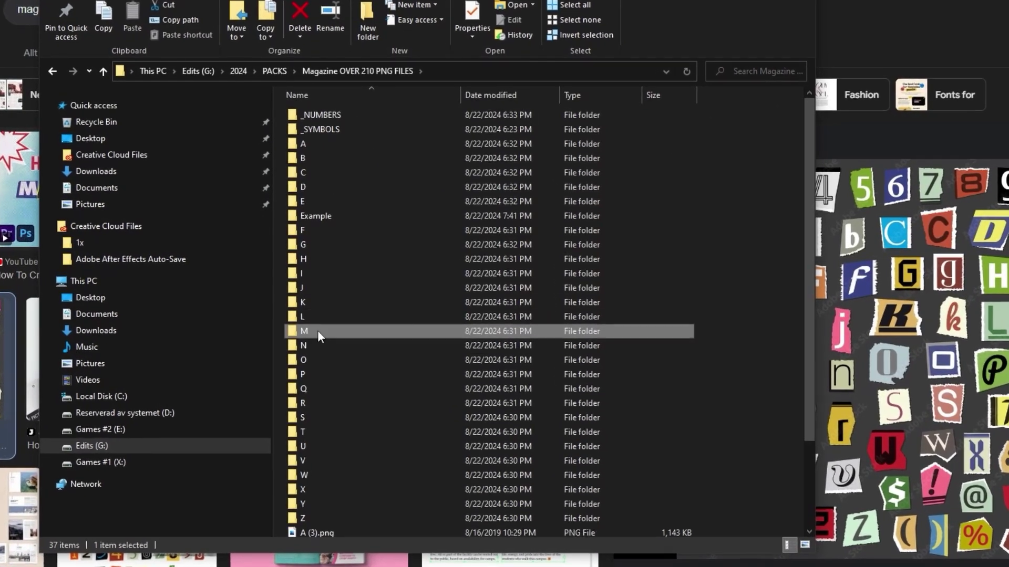
pyautogui.doubleClick(317, 330)
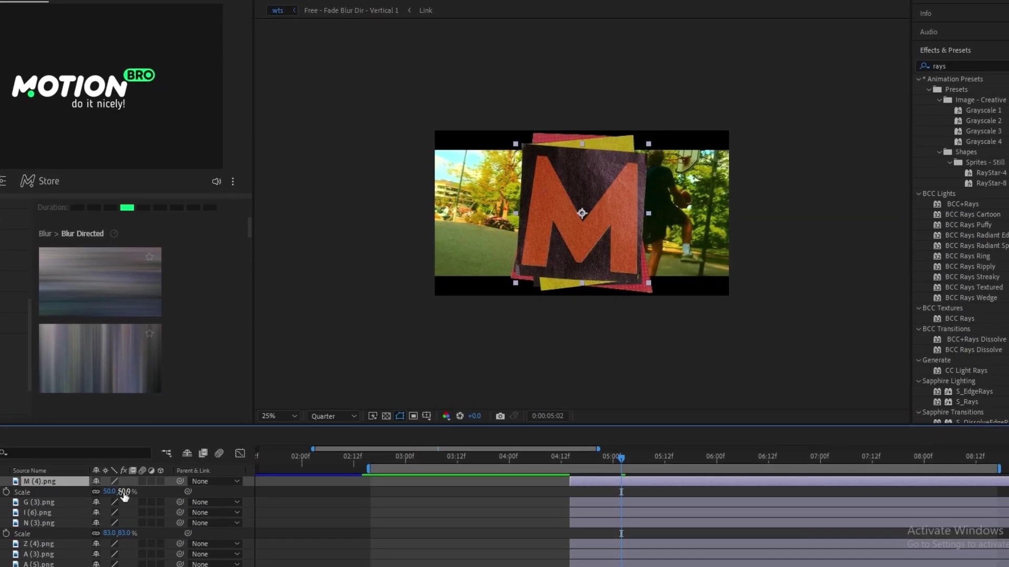
# - Shrink M to 15%, A to 33% and G to a small size, lining them up from the left
pyautogui.moveTo(118, 499); pyautogui.dragTo(100, 498)
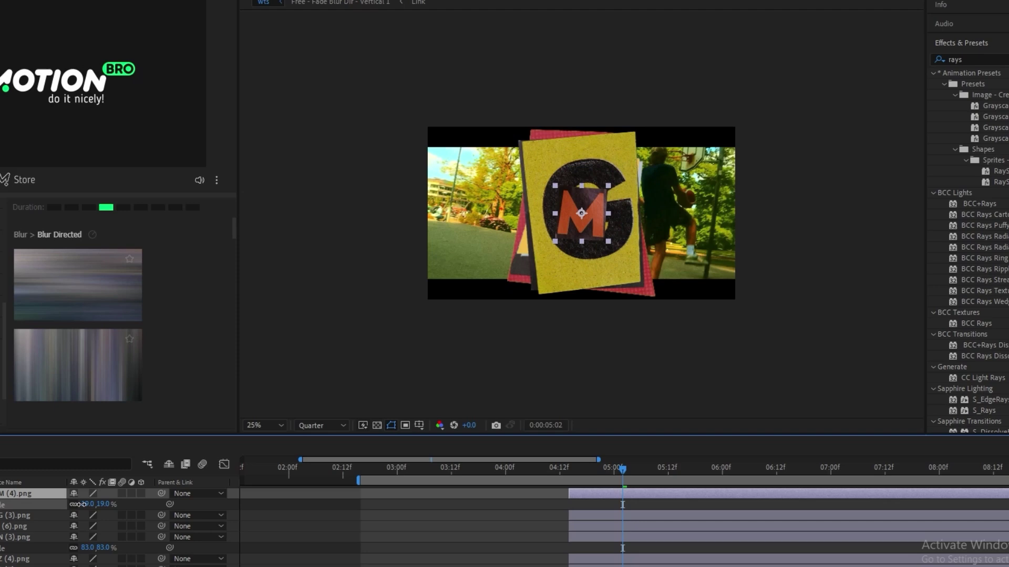
pyautogui.moveTo(581, 213); pyautogui.dragTo(466, 212)
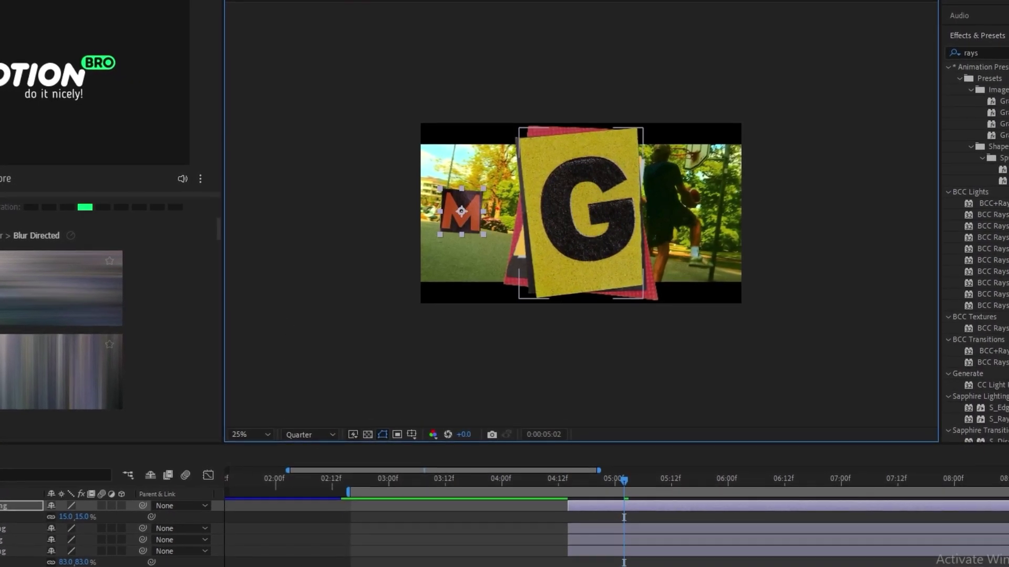
pyautogui.click(21, 532)
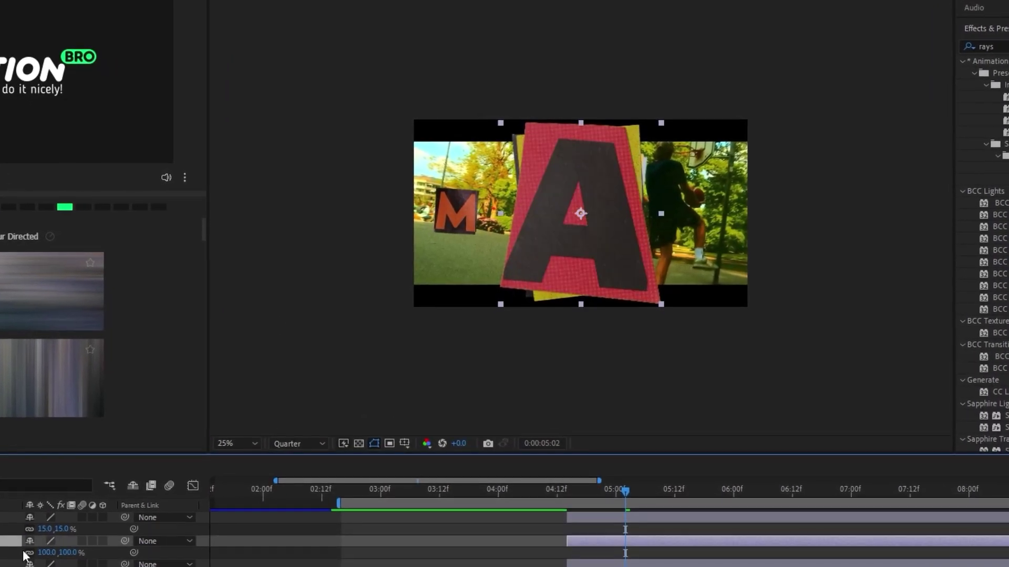
pyautogui.press('s')
pyautogui.moveTo(55, 558); pyautogui.dragTo(26, 558)
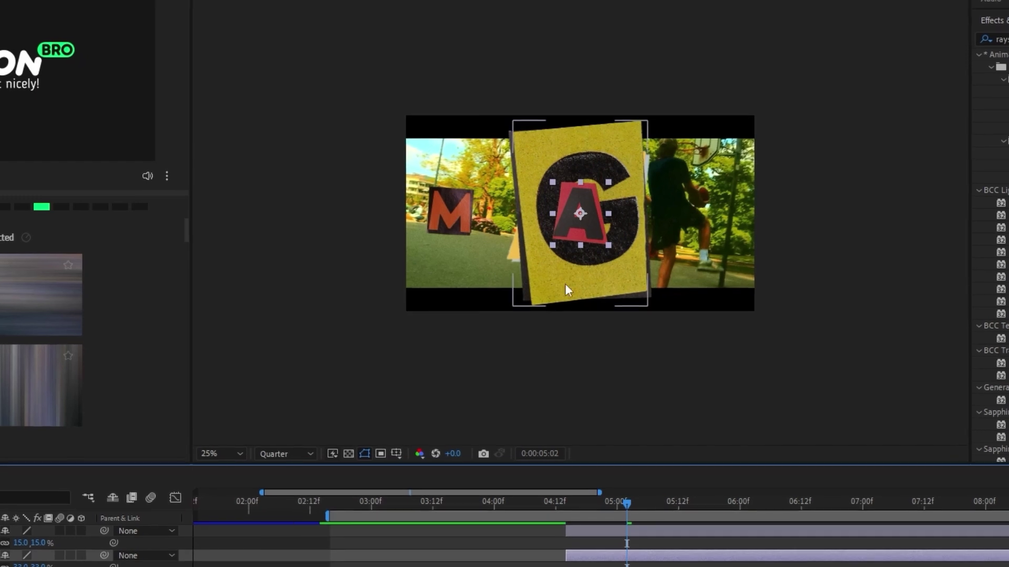
pyautogui.moveTo(572, 226); pyautogui.dragTo(491, 224)
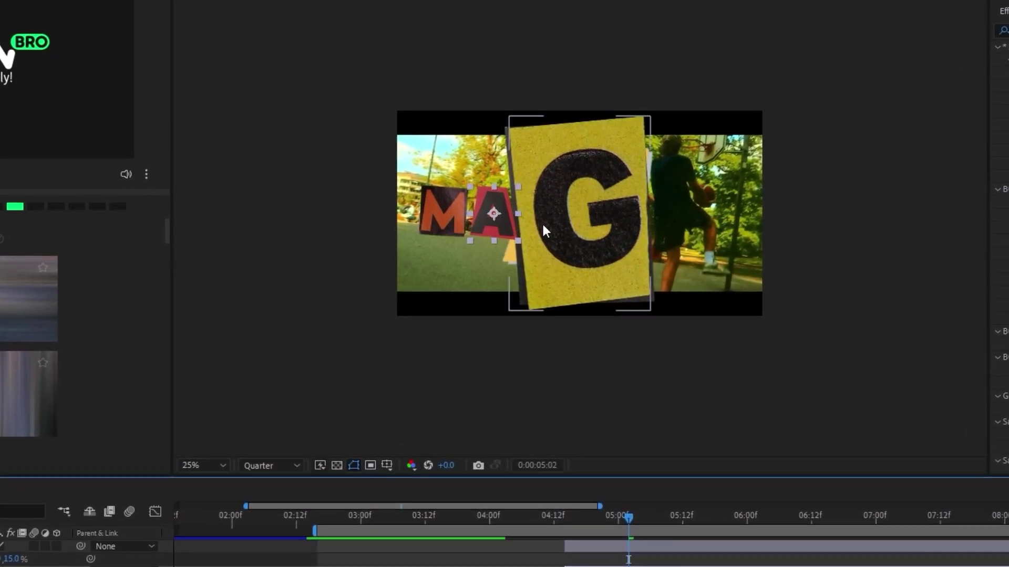
pyautogui.moveTo(12, 564); pyautogui.dragTo(2, 563)
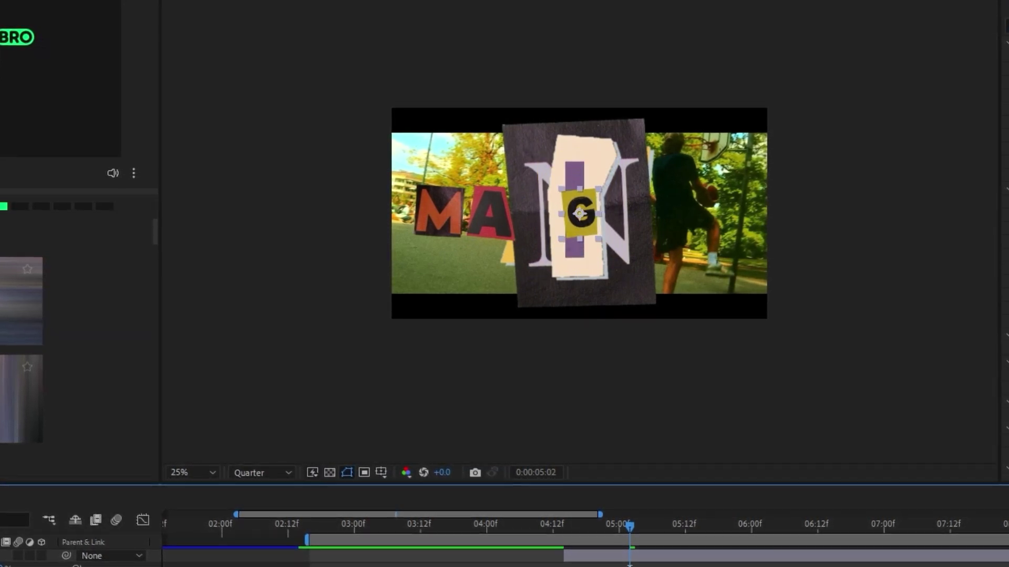
pyautogui.moveTo(580, 215); pyautogui.dragTo(531, 213)
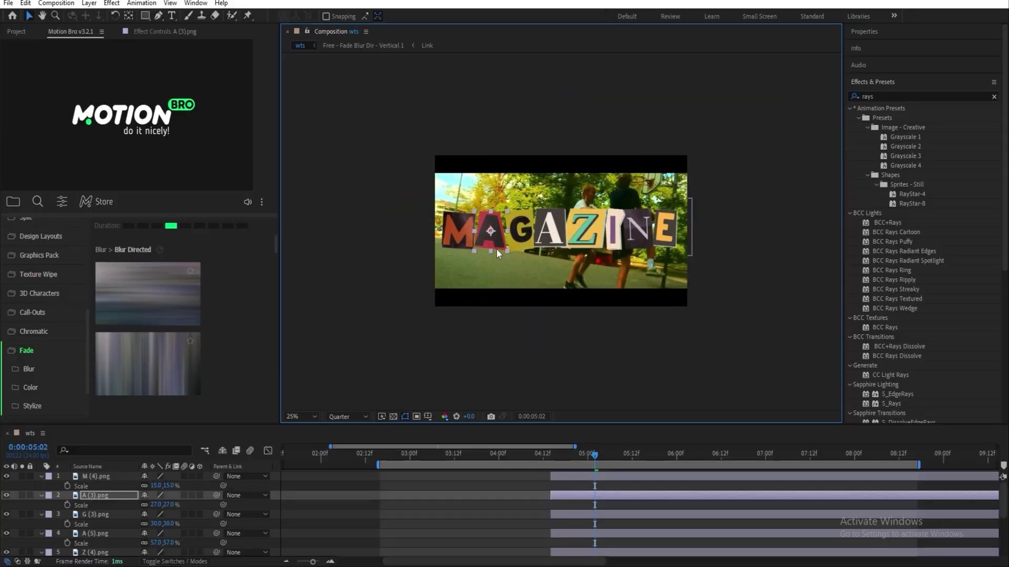
# - Pre-compose all eight letter layers into Pre-comp 2
pyautogui.click(84, 475)
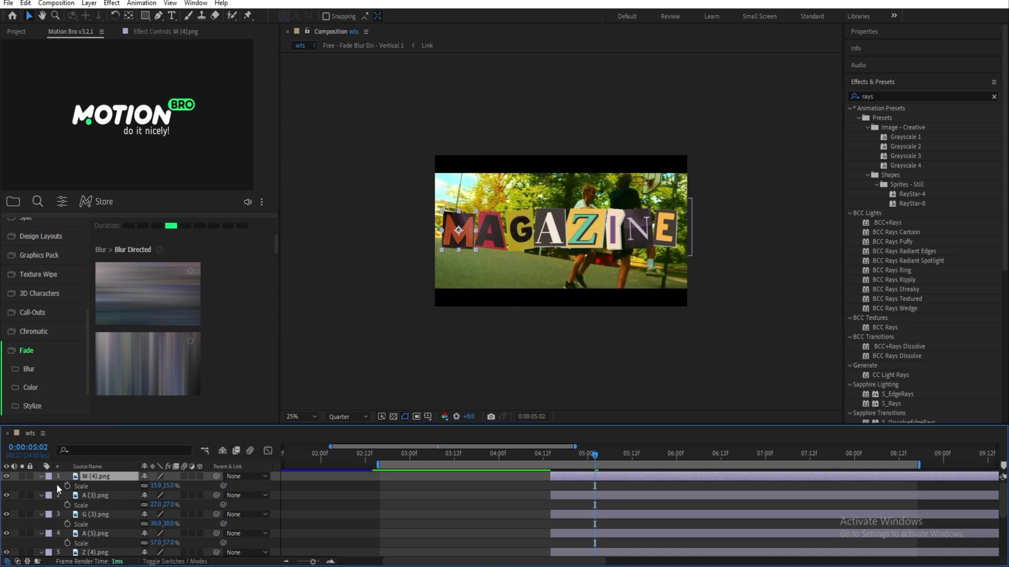
pyautogui.moveTo(57, 488); pyautogui.dragTo(98, 555)
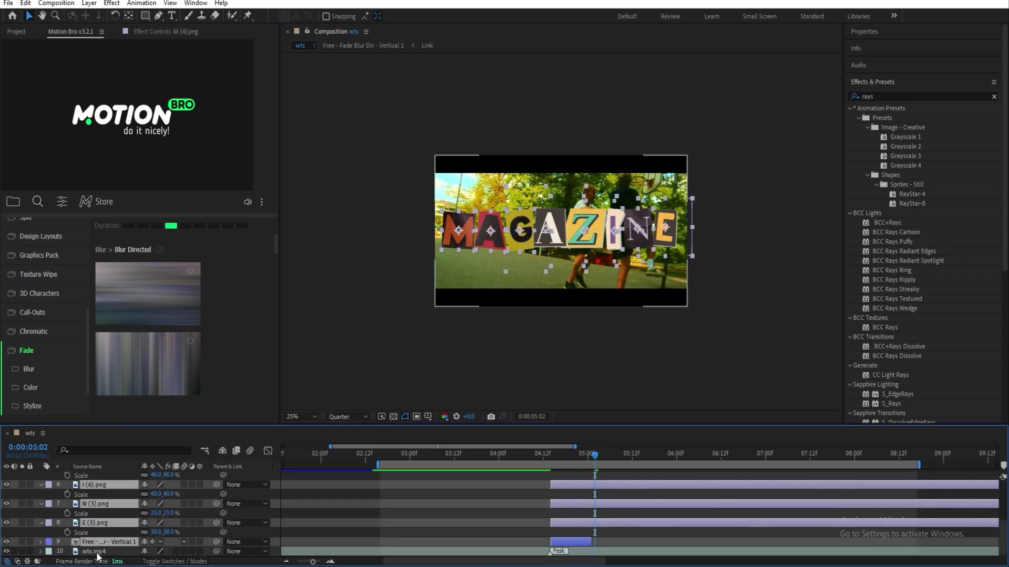
pyautogui.rightClick(107, 531)
pyautogui.click(147, 452)
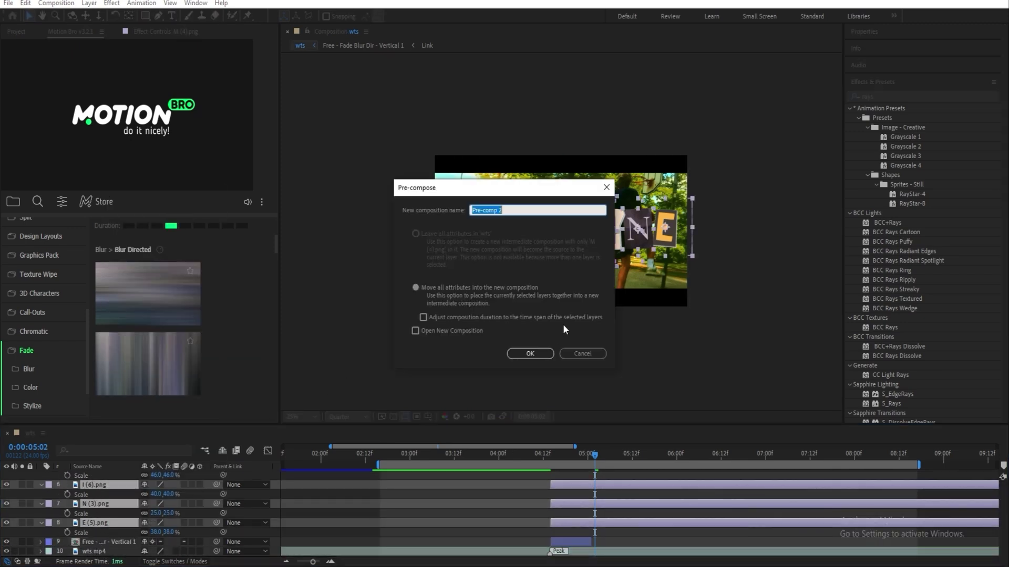
pyautogui.click(530, 354)
# - Inside Pre-comp 2, apply S_Shake to the M (4).png layer
pyautogui.doubleClick(95, 476)
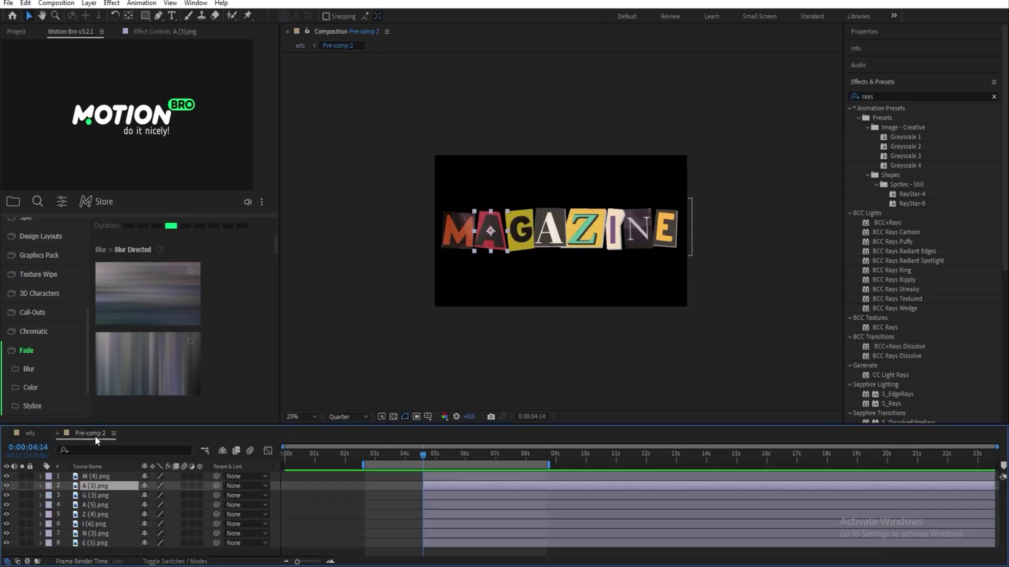
pyautogui.click(101, 478)
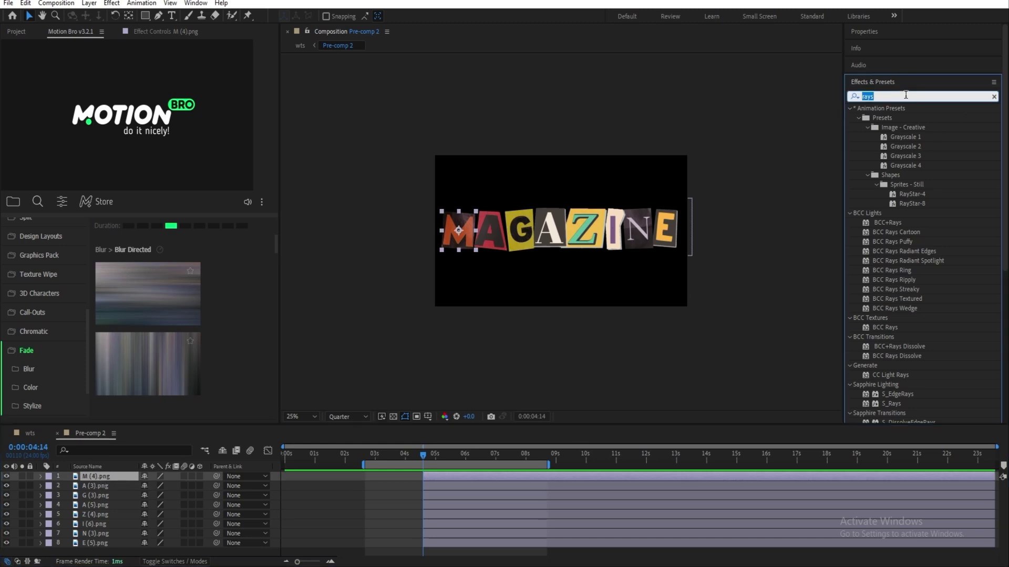
pyautogui.write('s_shake')
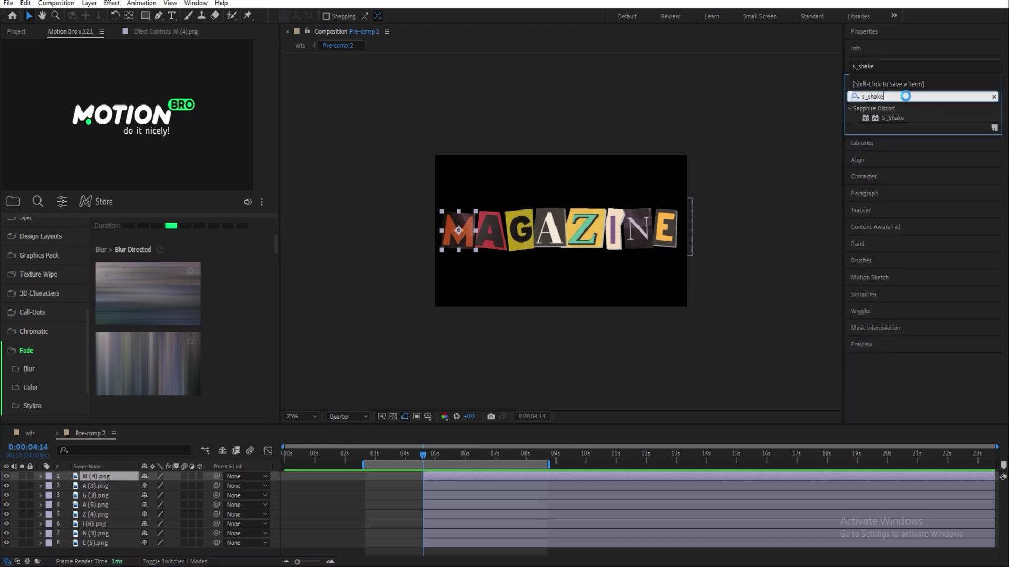
pyautogui.moveTo(892, 117); pyautogui.dragTo(456, 83)
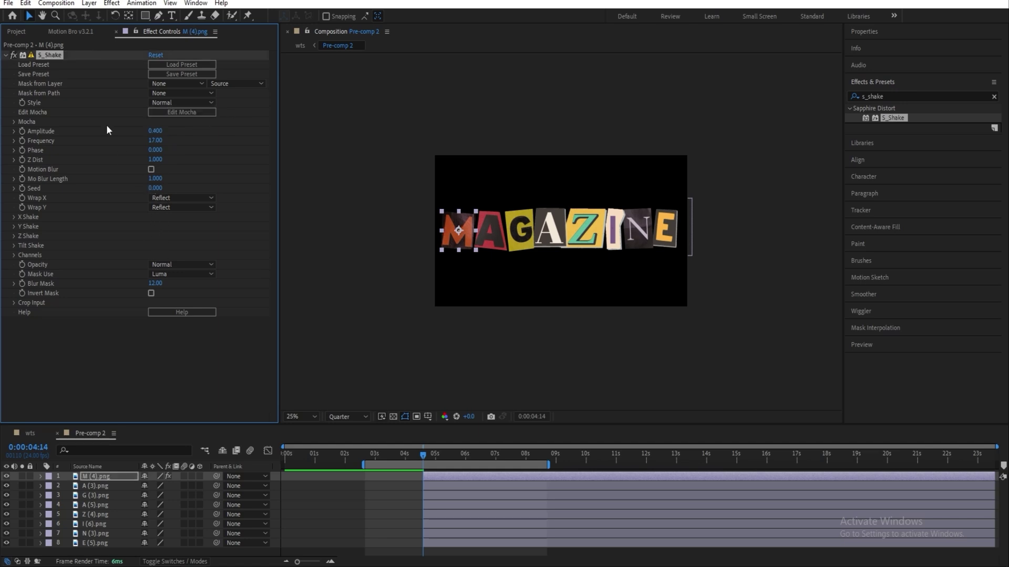
# - Apply the shake effect to the A, G, A, Z, I, N and E letter layers
pyautogui.click(105, 487)
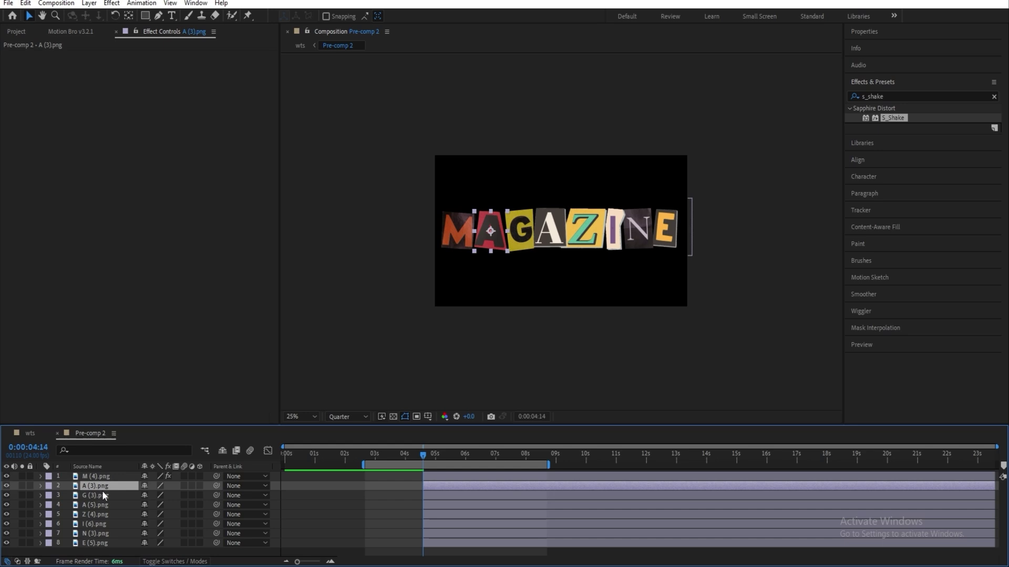
pyautogui.hotkey('ctrl', 'alt', 'shift', 'e')
pyautogui.click(96, 496)
pyautogui.hotkey('ctrl', 'alt', 'shift', 'e')
pyautogui.click(96, 505)
pyautogui.hotkey('ctrl', 'alt', 'shift', 'e')
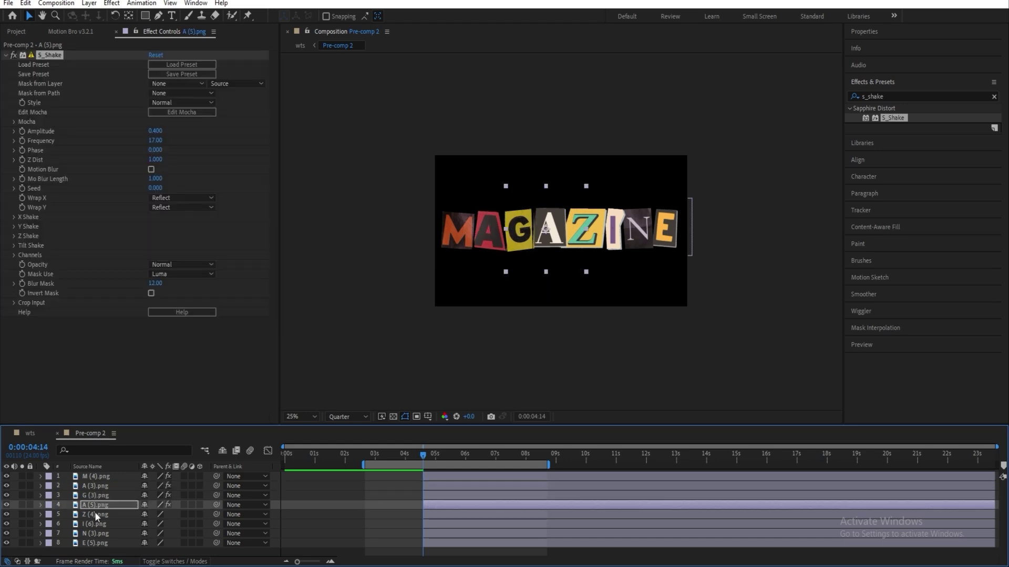
pyautogui.click(93, 514)
pyautogui.hotkey('ctrl', 'alt', 'shift', 'e')
pyautogui.click(89, 524)
pyautogui.hotkey('ctrl', 'alt', 'shift', 'e')
pyautogui.click(91, 533)
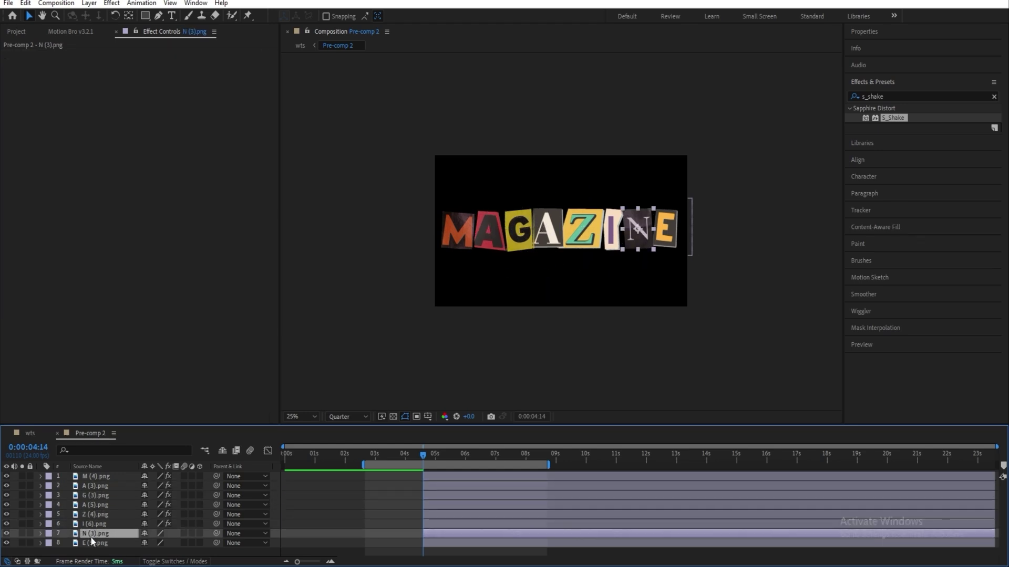
pyautogui.hotkey('ctrl', 'alt', 'shift', 'e')
pyautogui.click(92, 543)
pyautogui.hotkey('ctrl', 'alt', 'shift', 'e')
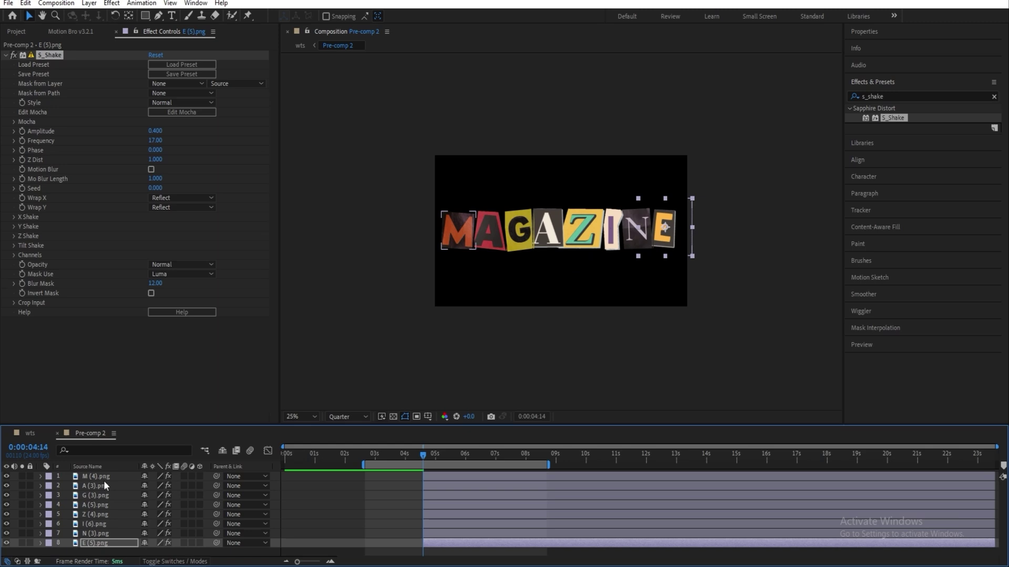
# - At 0:00:05:03, set the M letter's Seed to 0.220 and G's Seed to 1.110
pyautogui.click(101, 477)
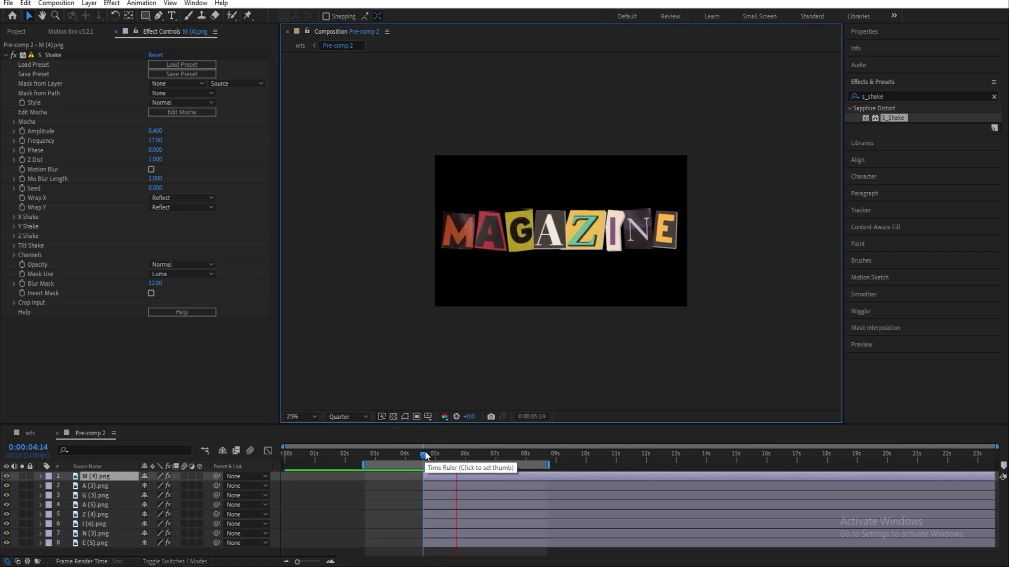
pyautogui.moveTo(425, 459); pyautogui.dragTo(433, 461)
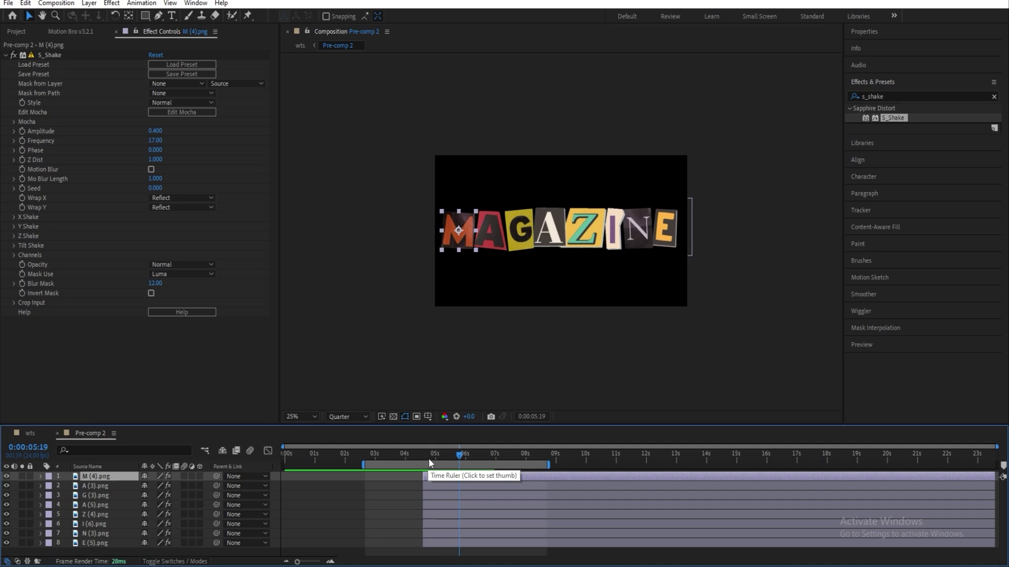
pyautogui.click(439, 455)
pyautogui.moveTo(156, 189); pyautogui.dragTo(168, 187)
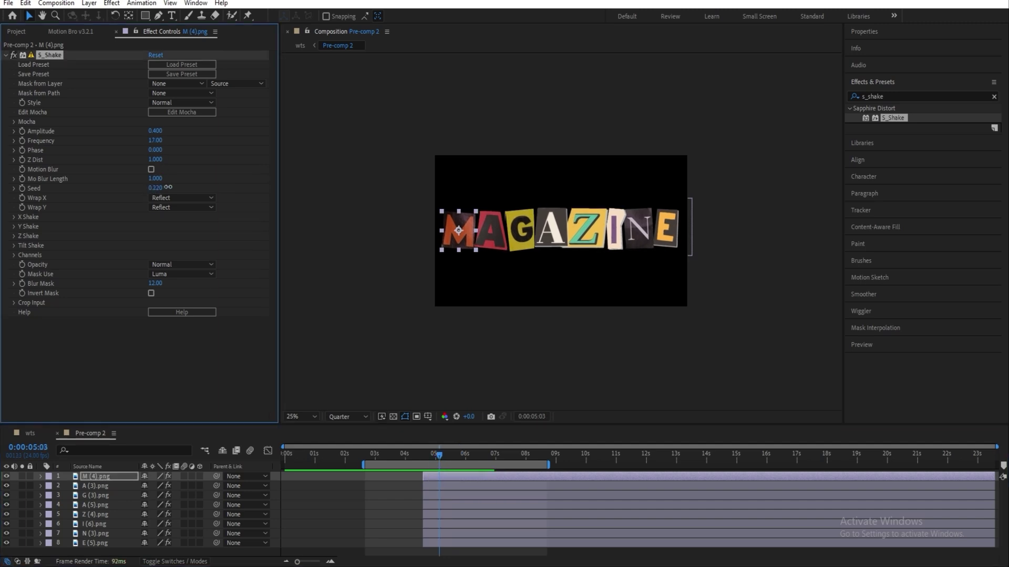
pyautogui.click(103, 486)
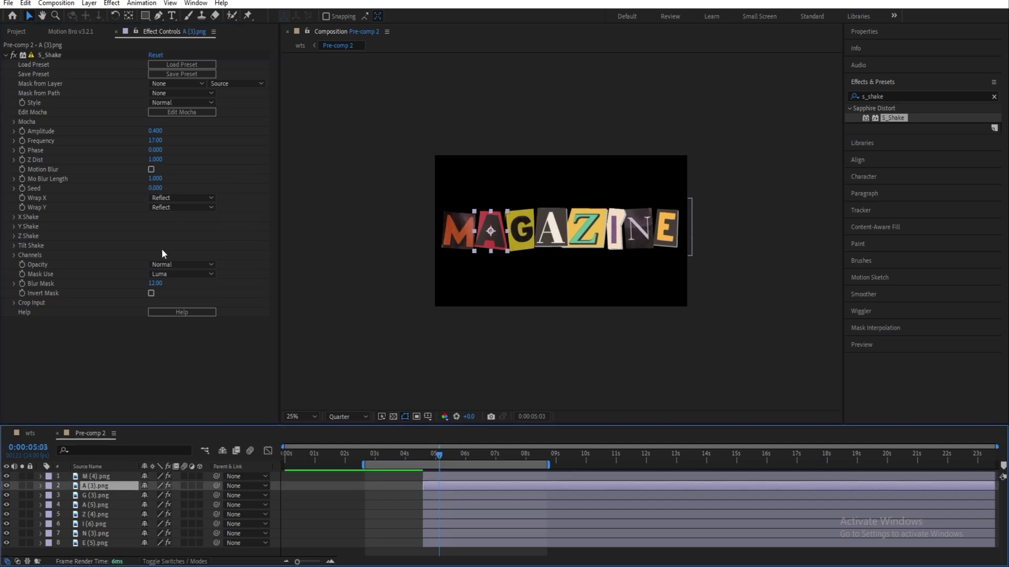
pyautogui.click(156, 189)
pyautogui.click(93, 496)
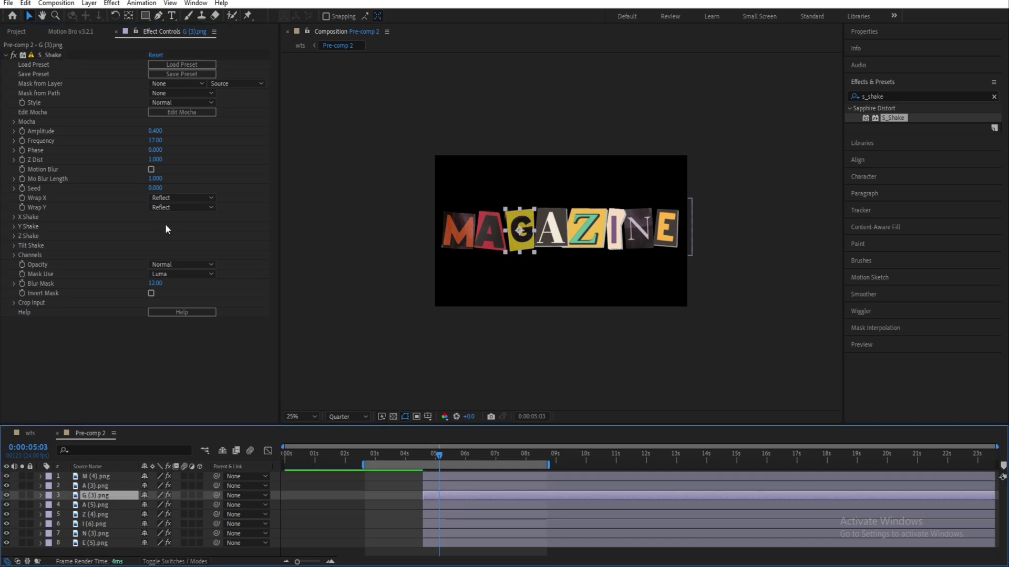
pyautogui.moveTo(160, 186); pyautogui.dragTo(178, 281)
# - Set the second A's Seed to 0.620 and the N letter's Seed to 0.610
pyautogui.click(95, 505)
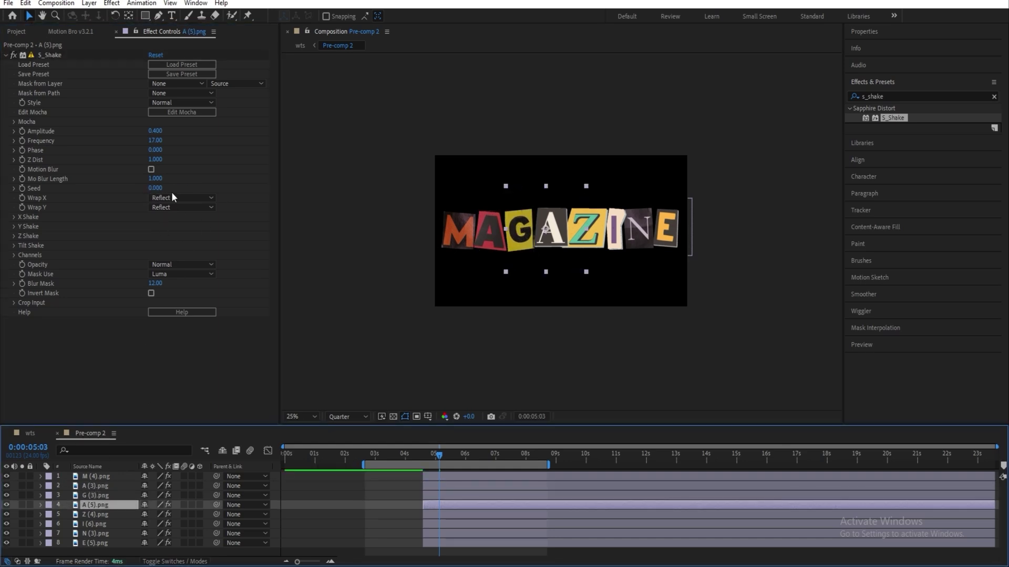
pyautogui.moveTo(156, 187); pyautogui.dragTo(197, 187)
pyautogui.click(93, 515)
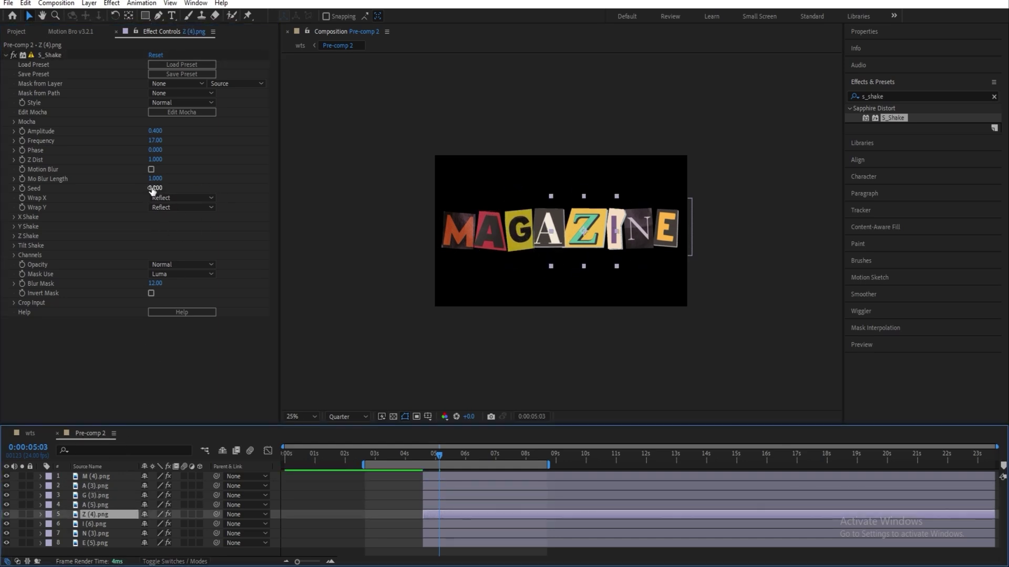
pyautogui.click(113, 524)
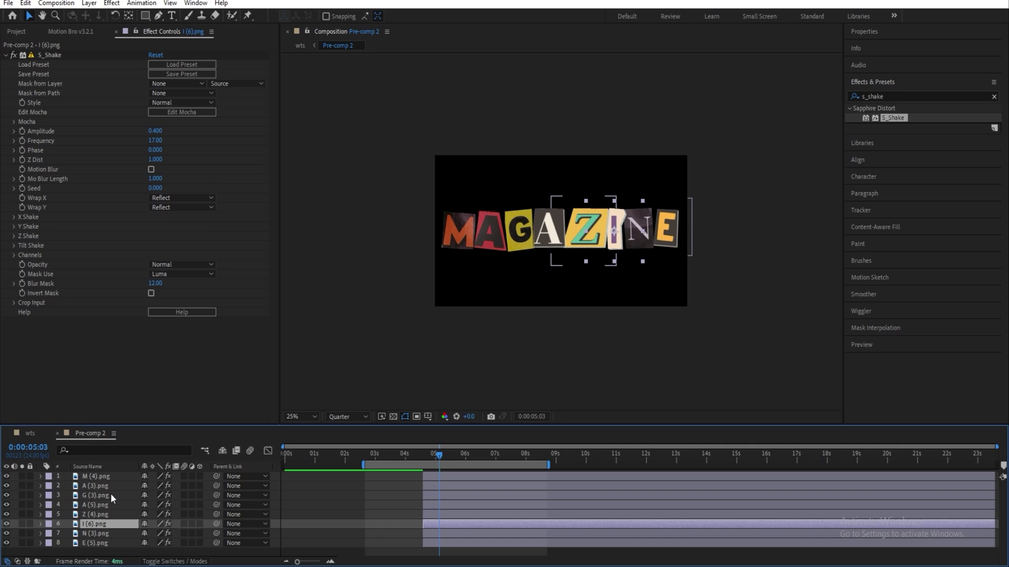
pyautogui.click(113, 533)
pyautogui.moveTo(163, 188); pyautogui.dragTo(162, 385)
pyautogui.click(113, 544)
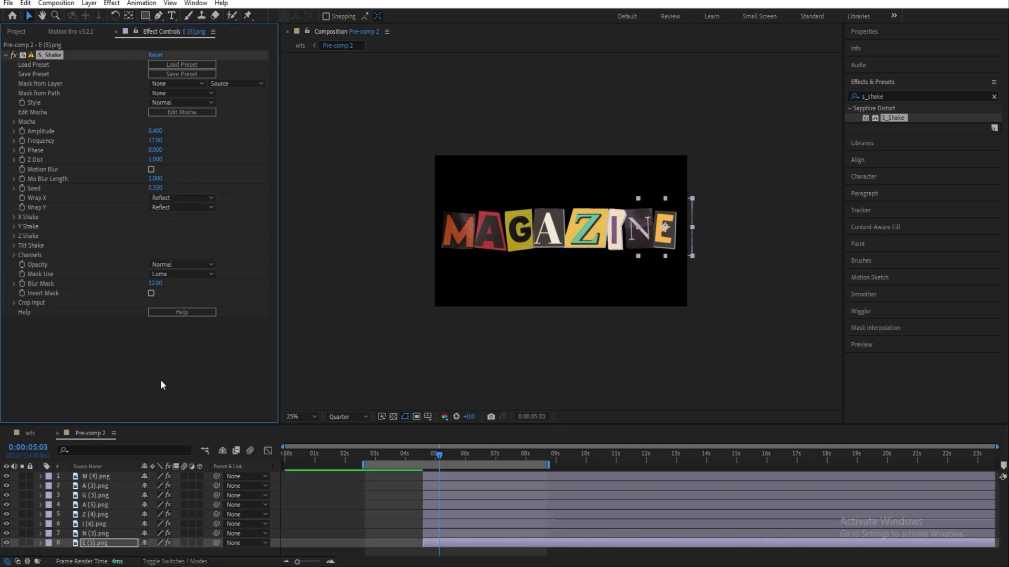
# - Return to the wts composition and preview it from 0:00:04:18
pyautogui.click(58, 434)
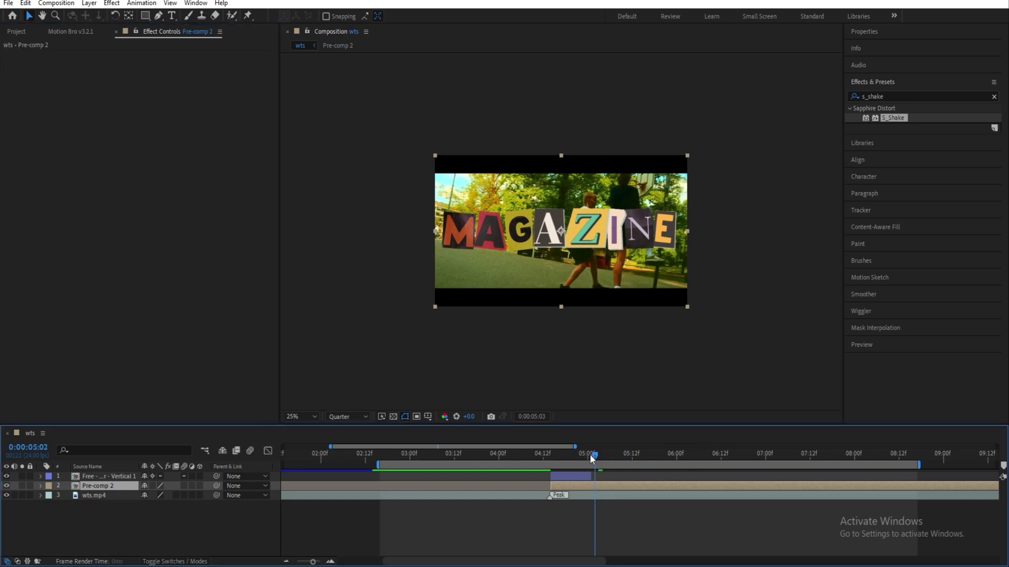
pyautogui.moveTo(589, 453); pyautogui.dragTo(562, 451)
pyautogui.press('space')
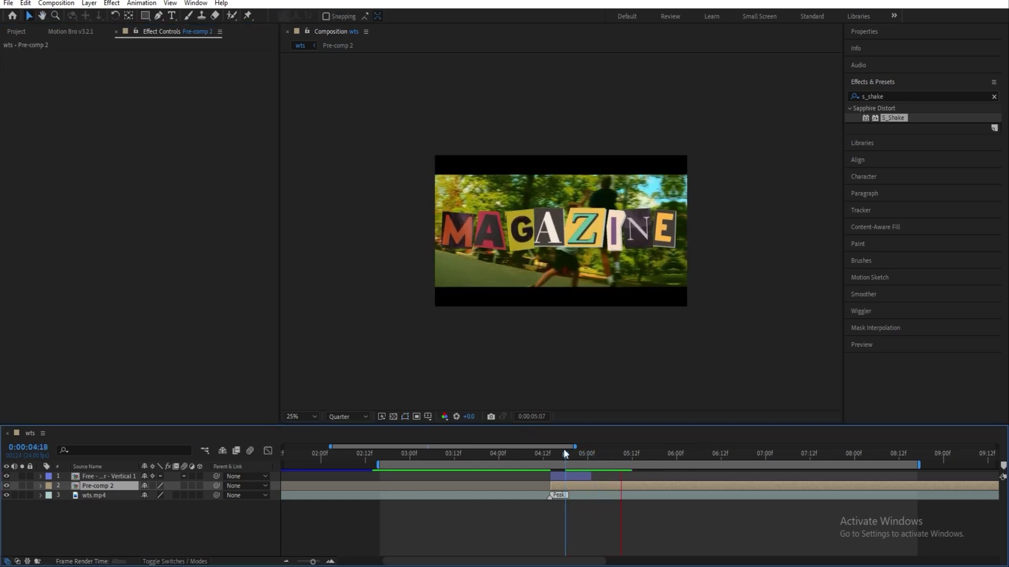
pyautogui.press('space')
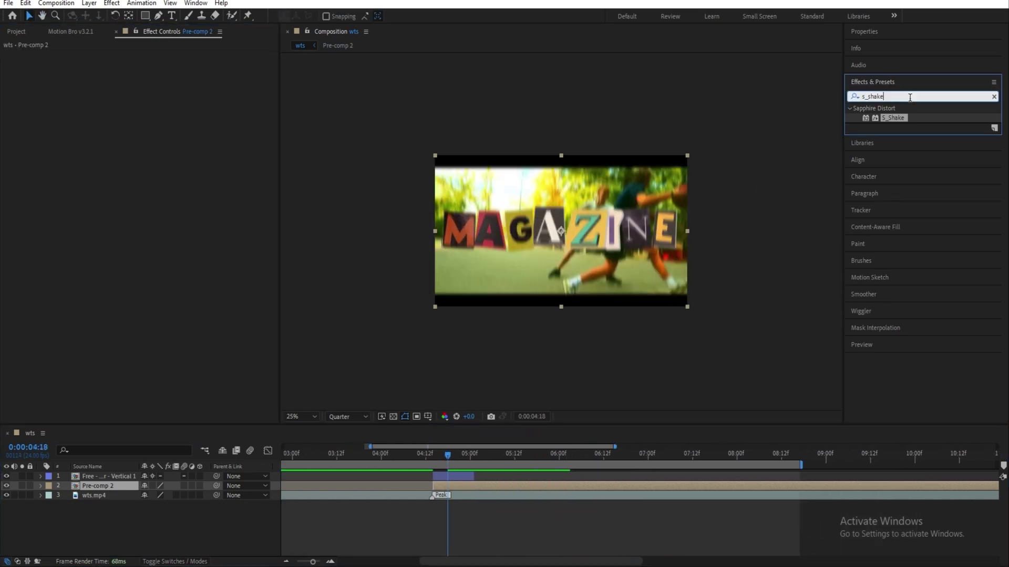
# - Apply Posterize Time to Pre-comp 2 at 7 fps and preview the choppy letters
pyautogui.press('BackSpace')
pyautogui.click(912, 98)
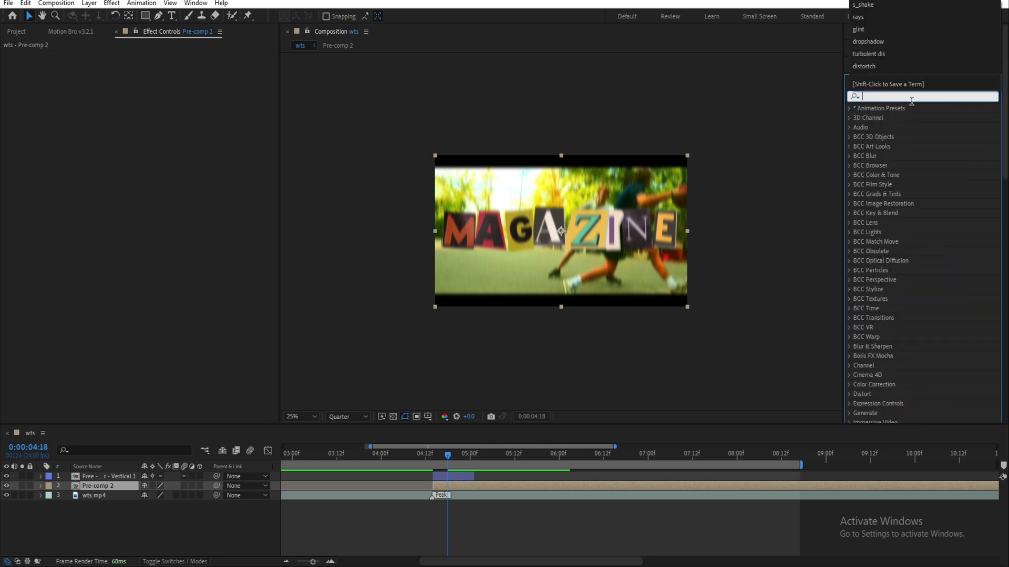
pyautogui.write('posterize time')
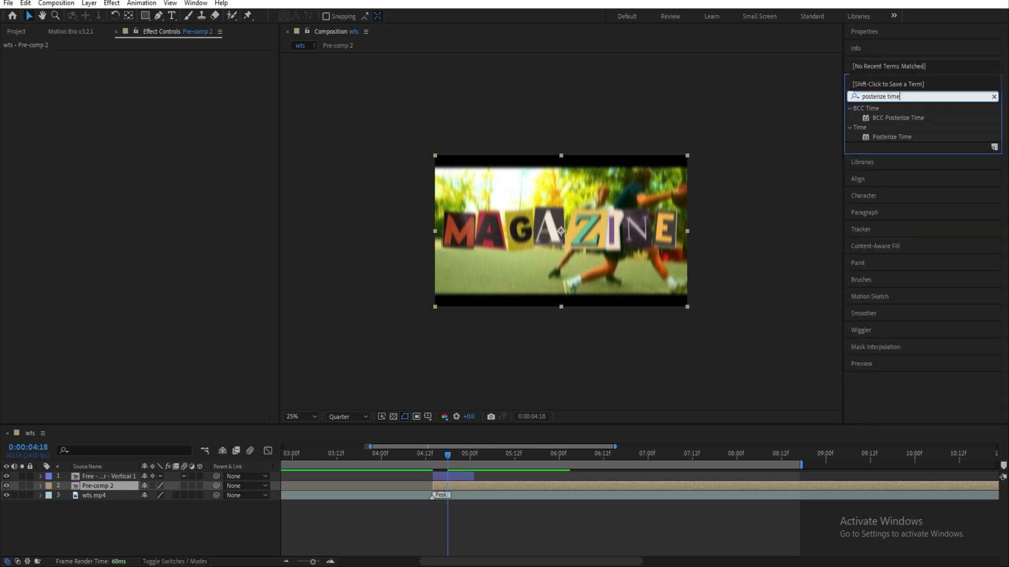
pyautogui.doubleClick(896, 137)
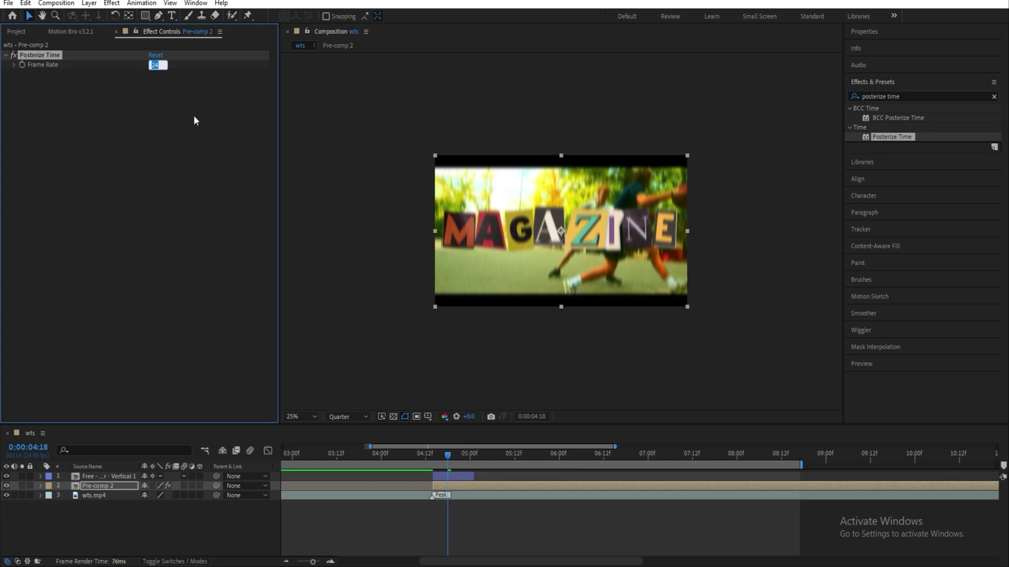
pyautogui.write('7')
pyautogui.click(333, 121)
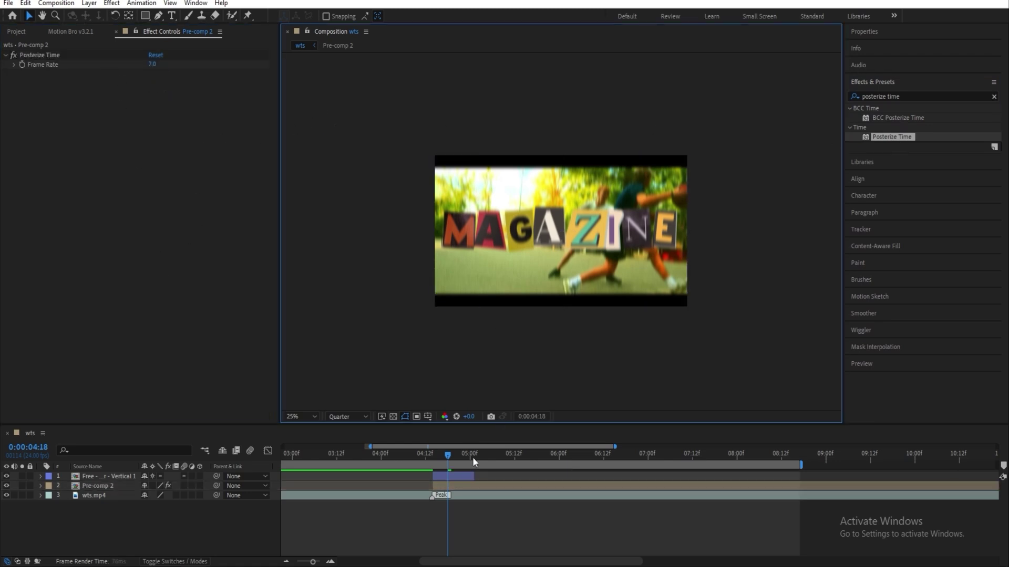
pyautogui.press('space')
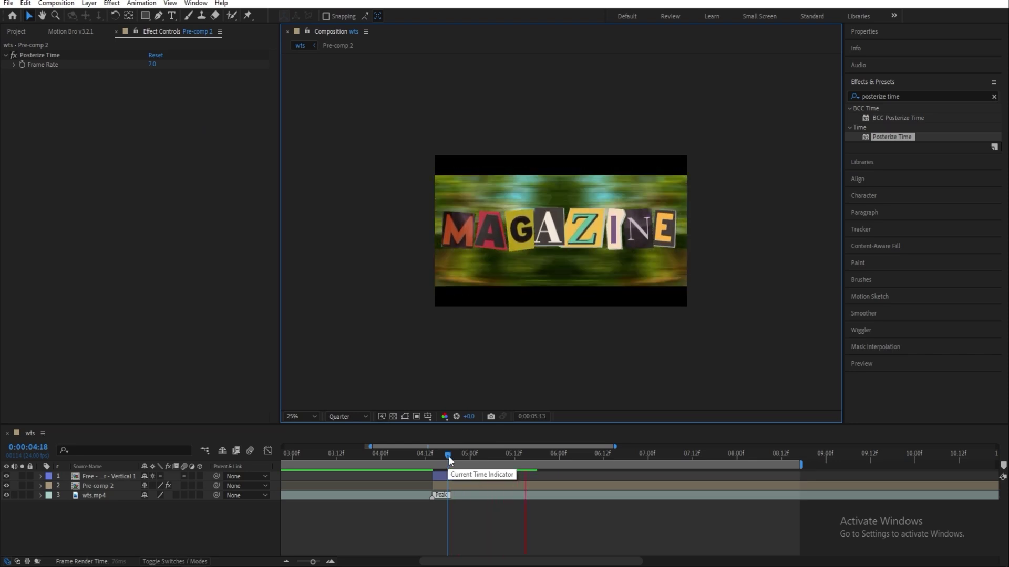